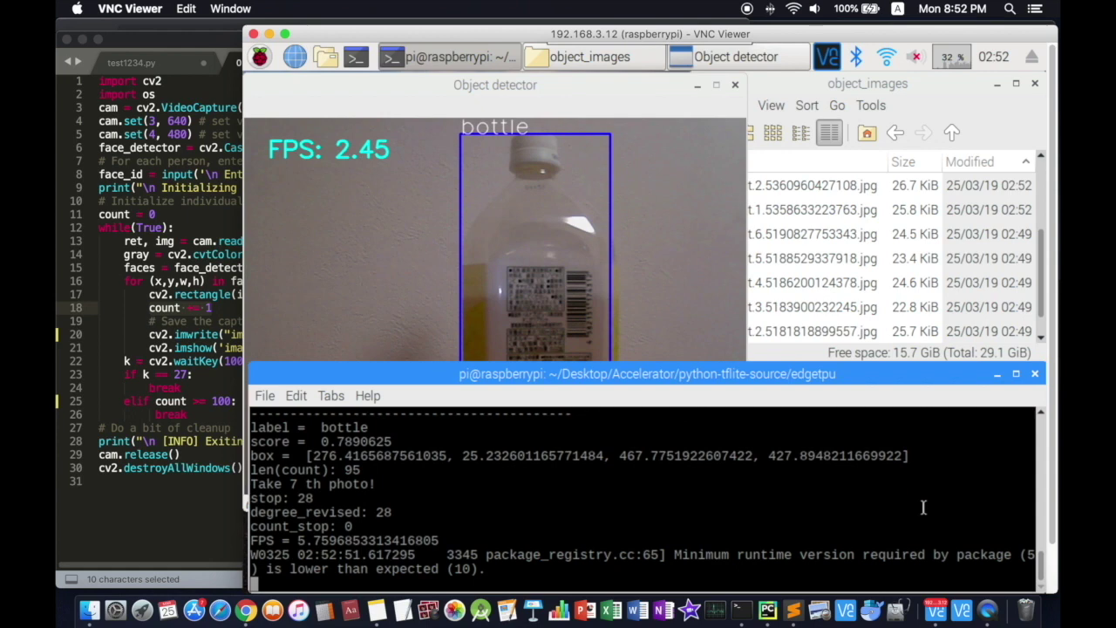
Step: Bring the USB Camera detector window forward and start playing the My Movie recording
click(870, 233)
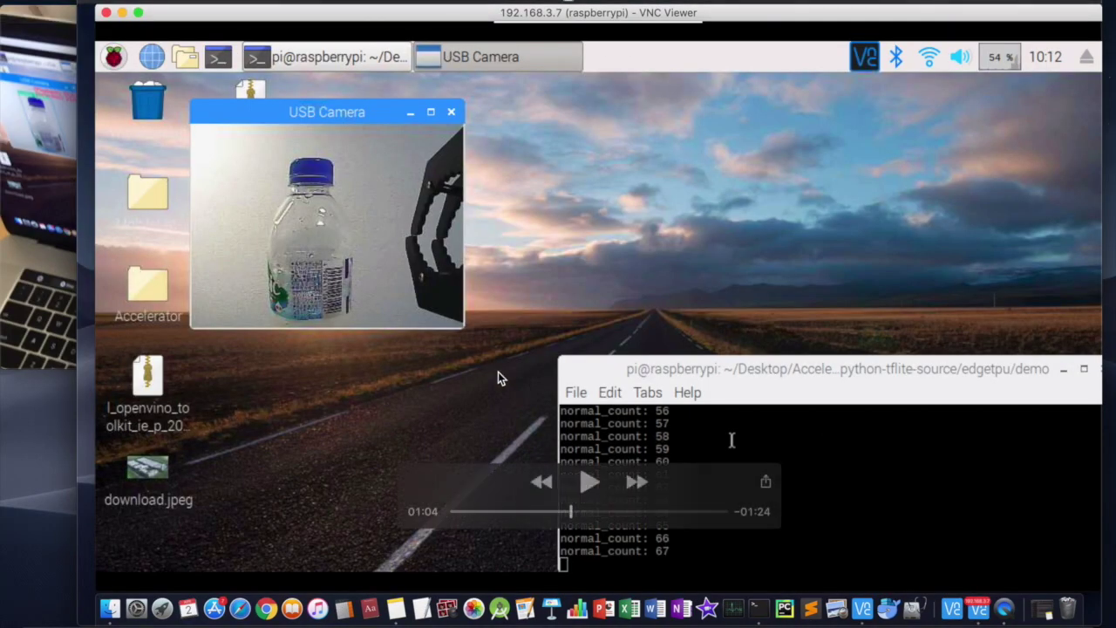
click(37, 233)
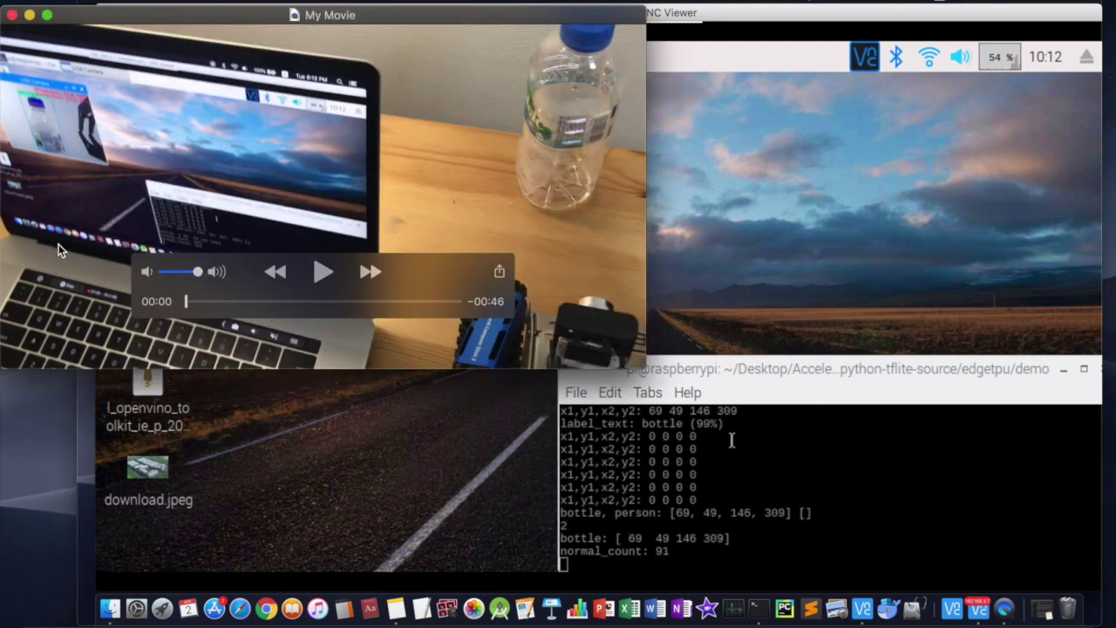
click(320, 270)
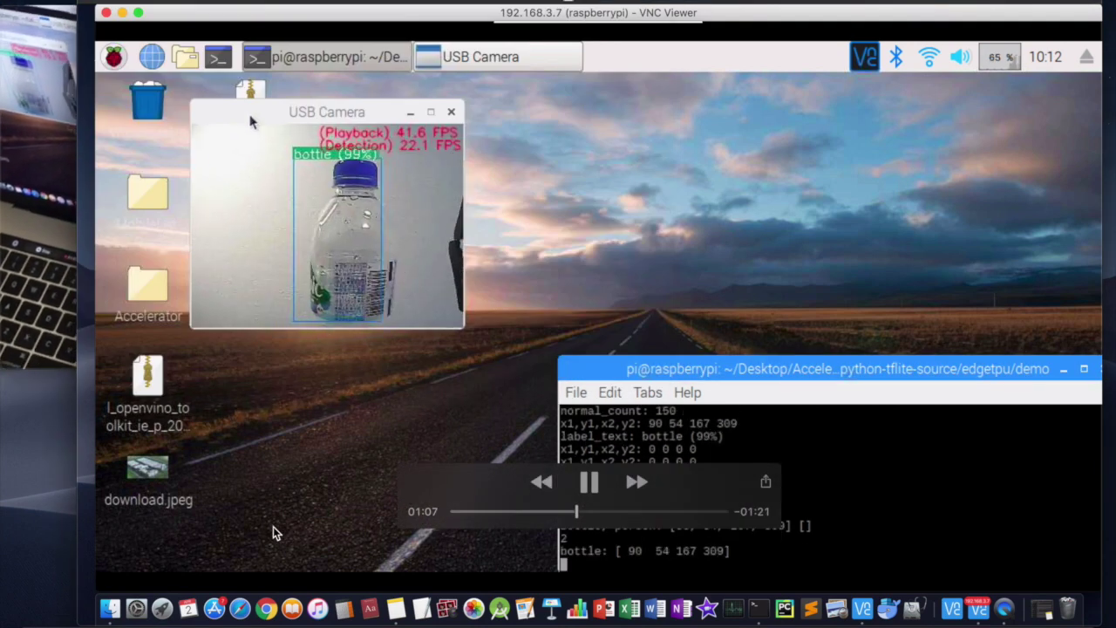